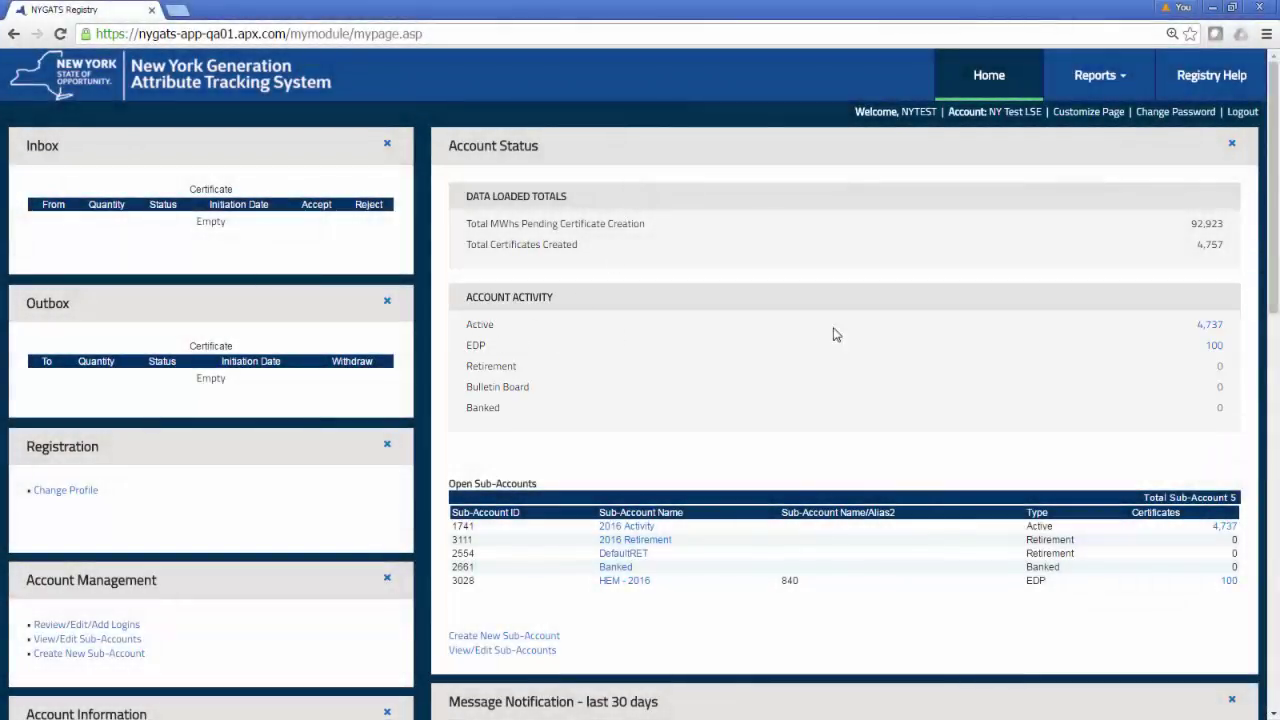
# Open the certificates of the Active account and select the first three certificate batches in the list.
pyautogui.click(1208, 326)
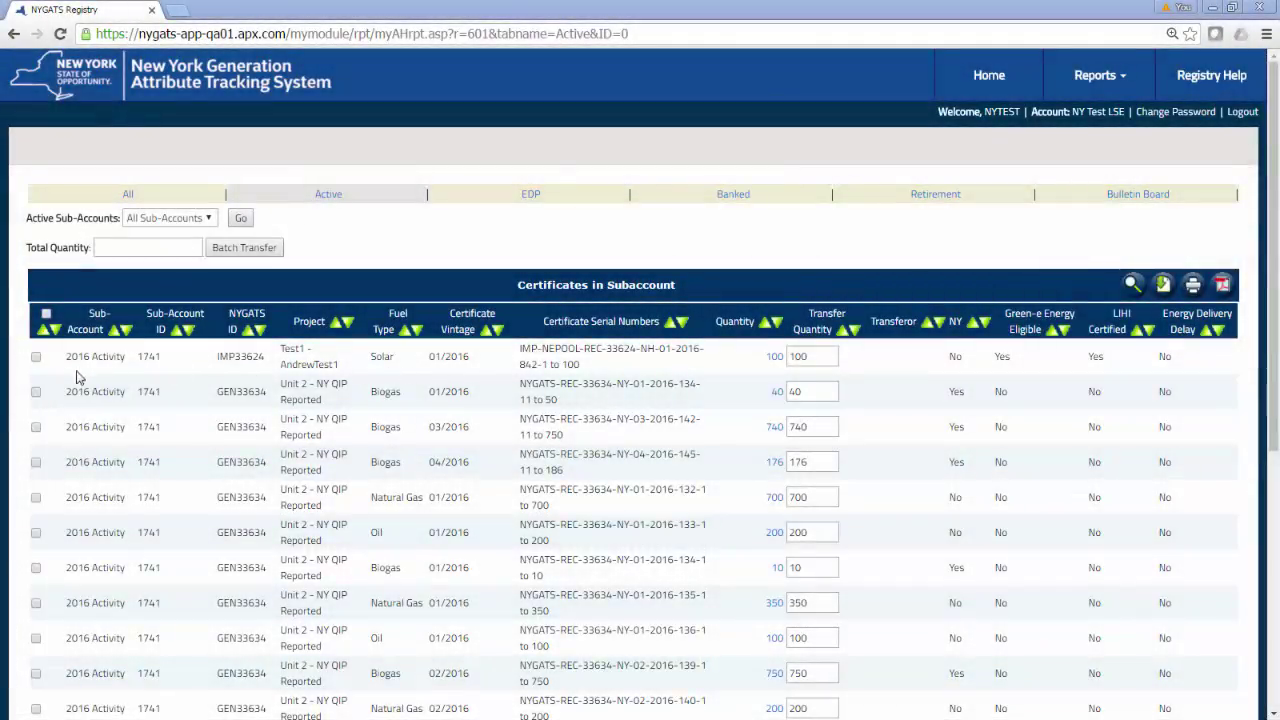
pyautogui.click(36, 358)
pyautogui.click(36, 393)
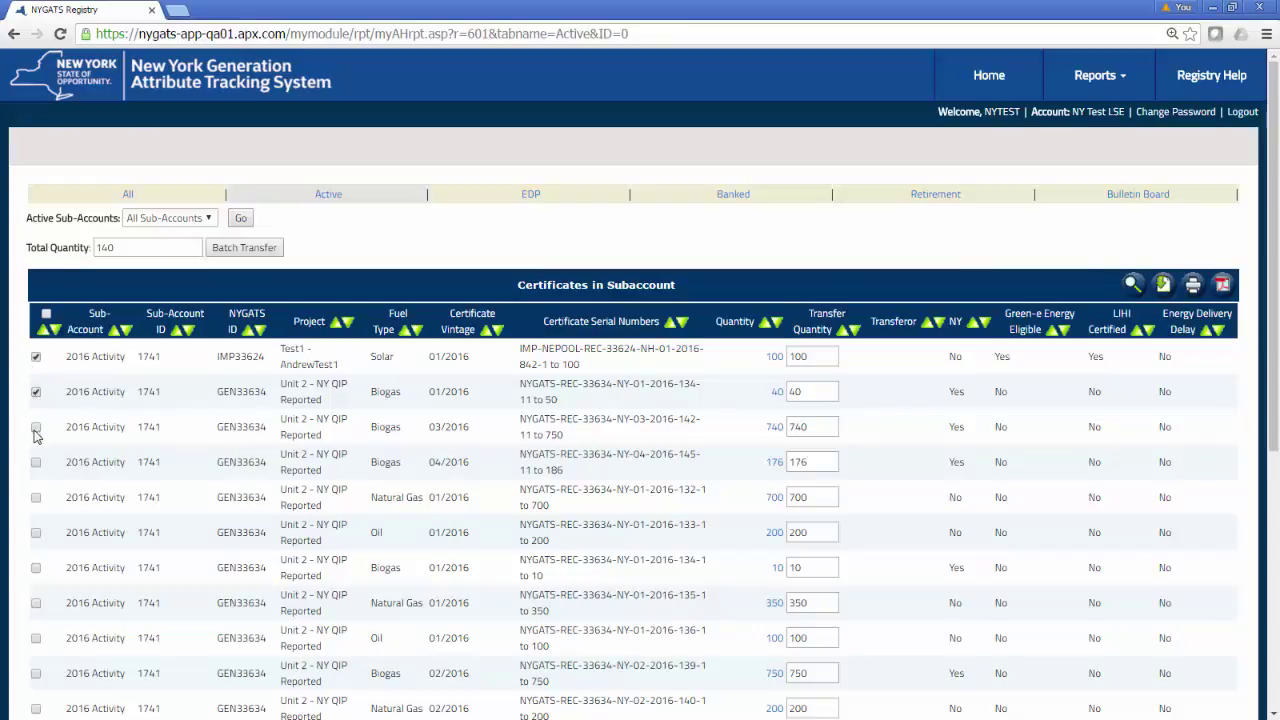
pyautogui.click(36, 428)
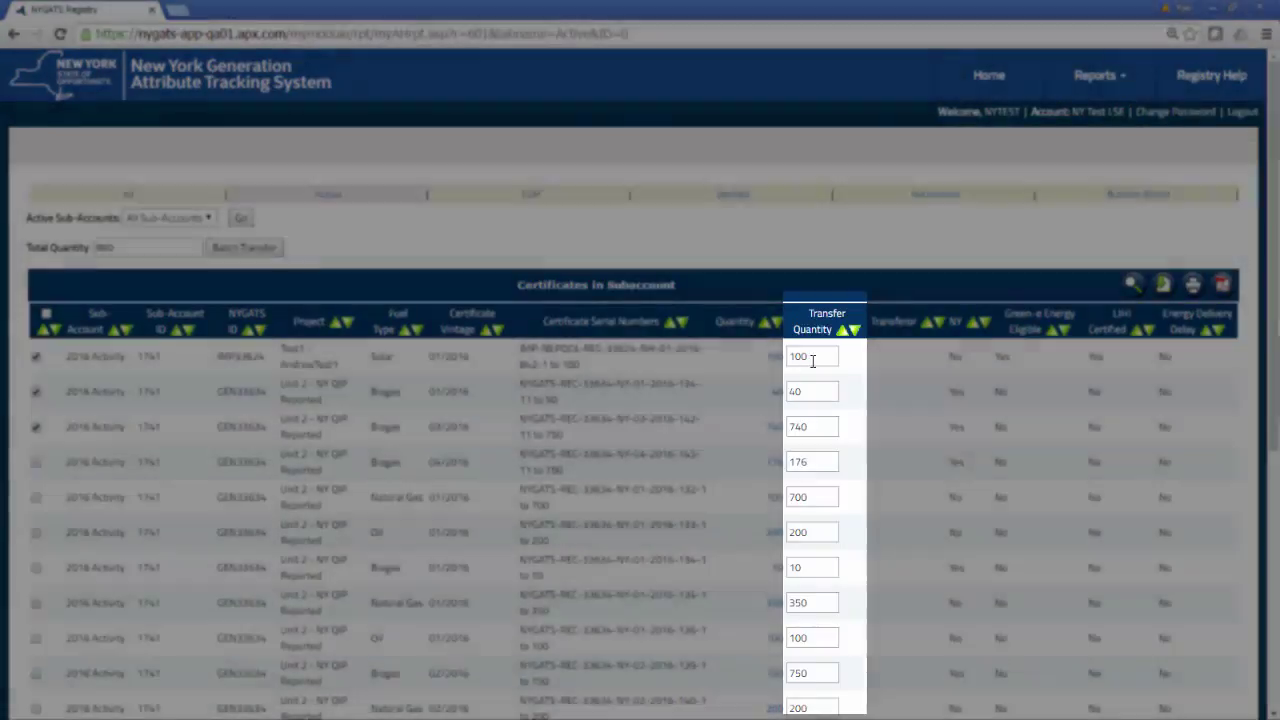
# Set the transfer quantities of the three selected batches to 50, 10 and 100, and deselect the first, solar batch.
pyautogui.doubleClick(808, 358)
pyautogui.write('50')
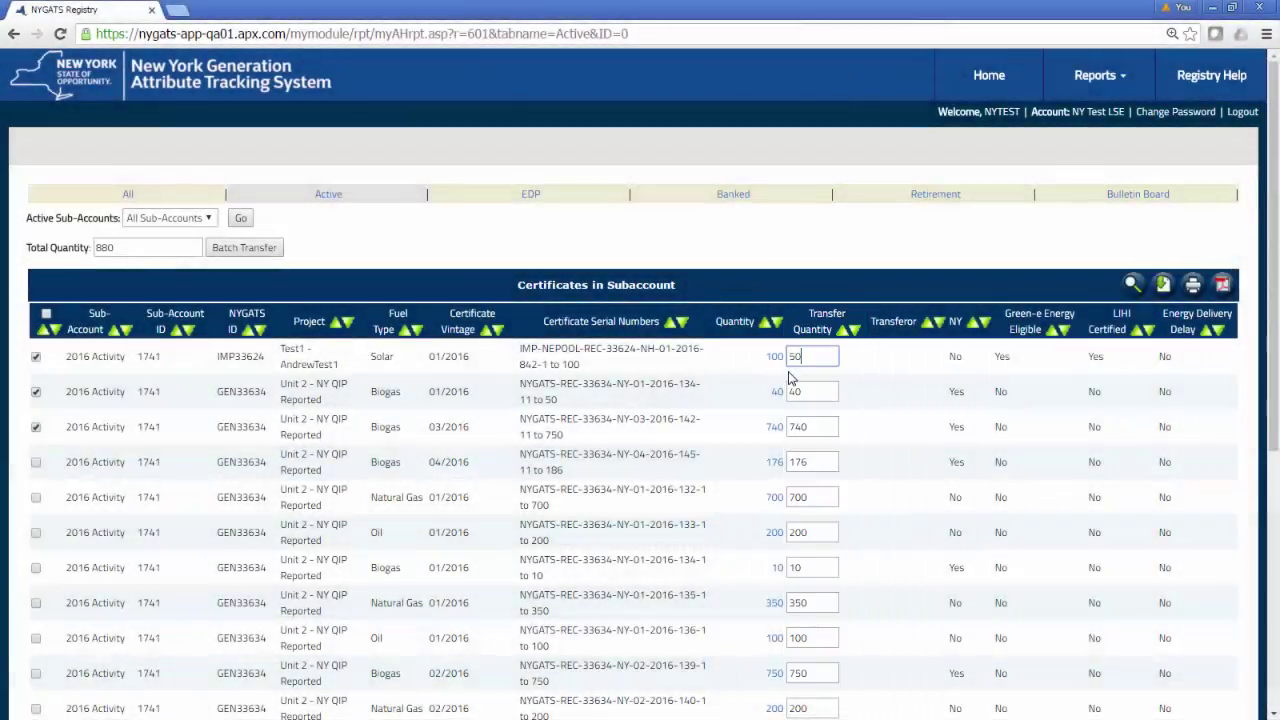
pyautogui.doubleClick(794, 392)
pyautogui.write('10')
pyautogui.doubleClick(812, 427)
pyautogui.write('100')
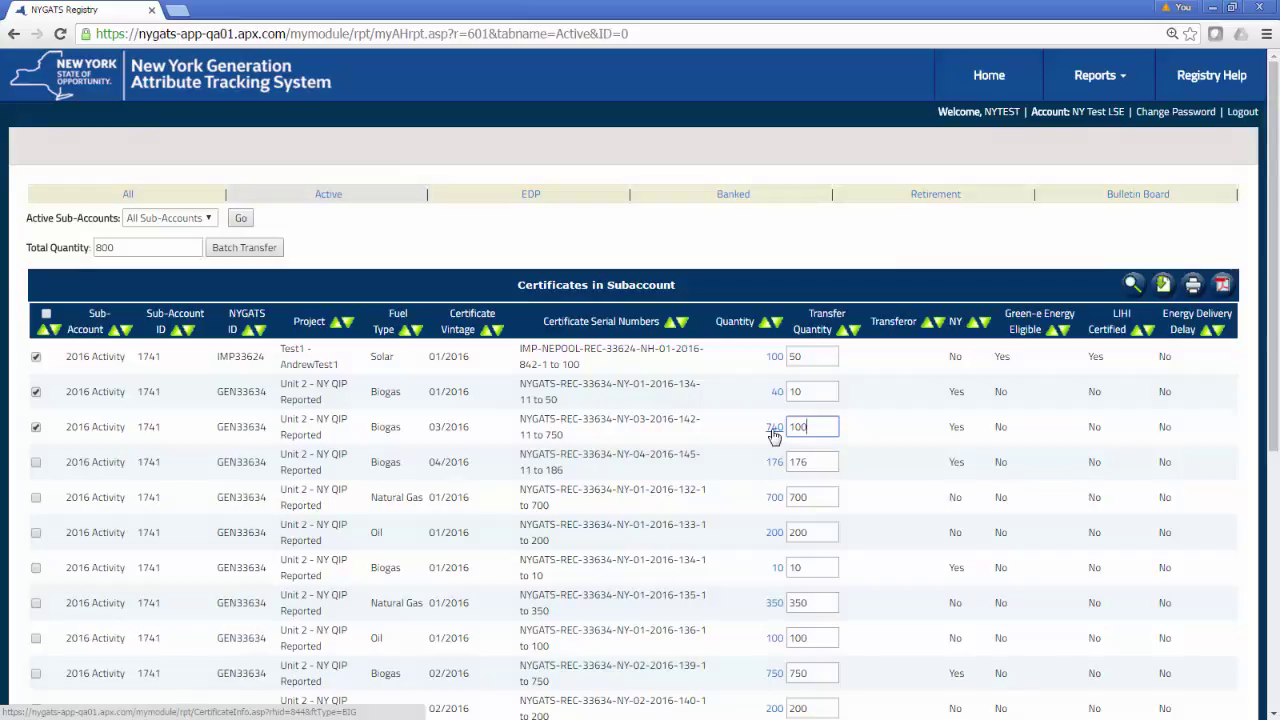
pyautogui.press('Tab')
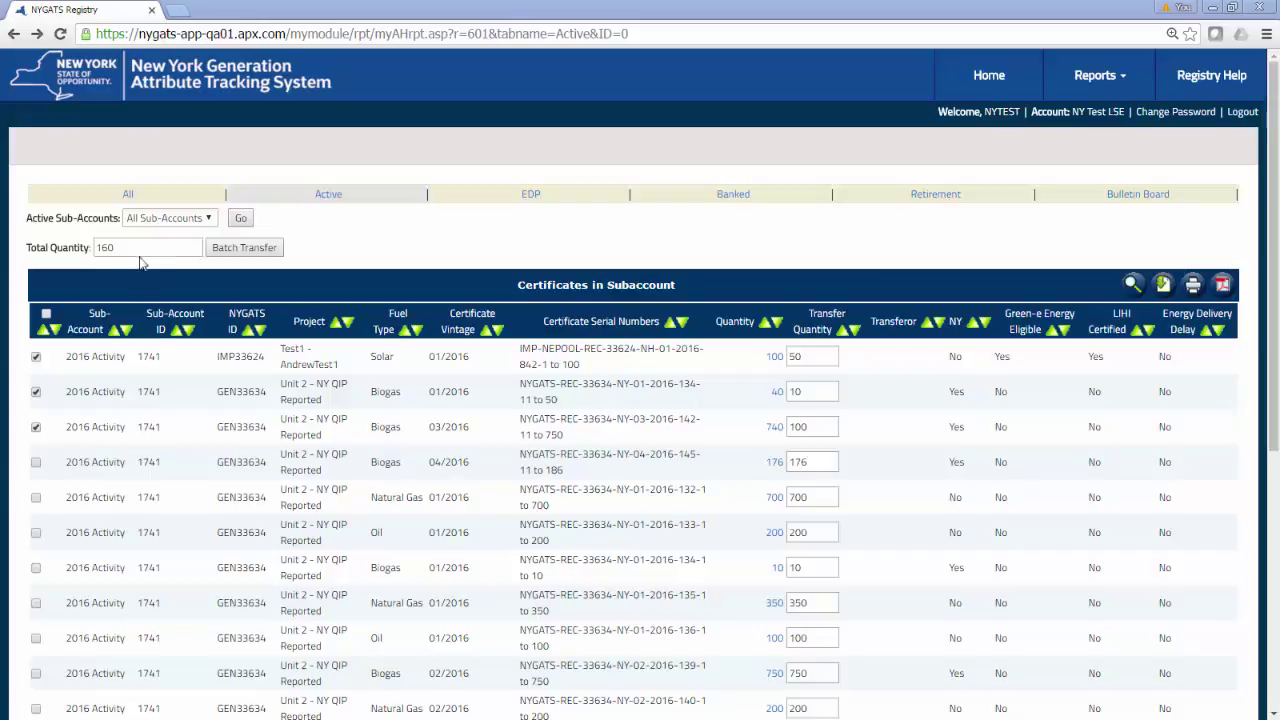
pyautogui.click(36, 358)
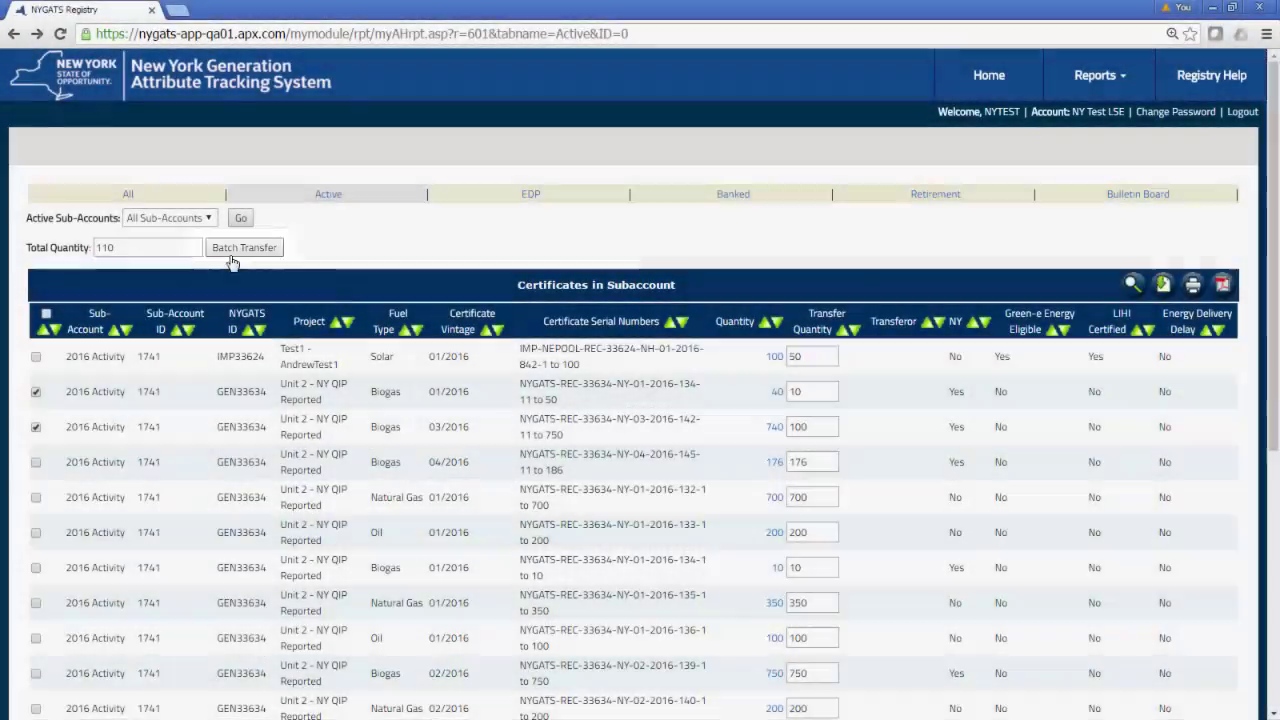
# Start a batch transfer of the selected certificates as an Export to the compatible tracking system NAR.
pyautogui.click(230, 255)
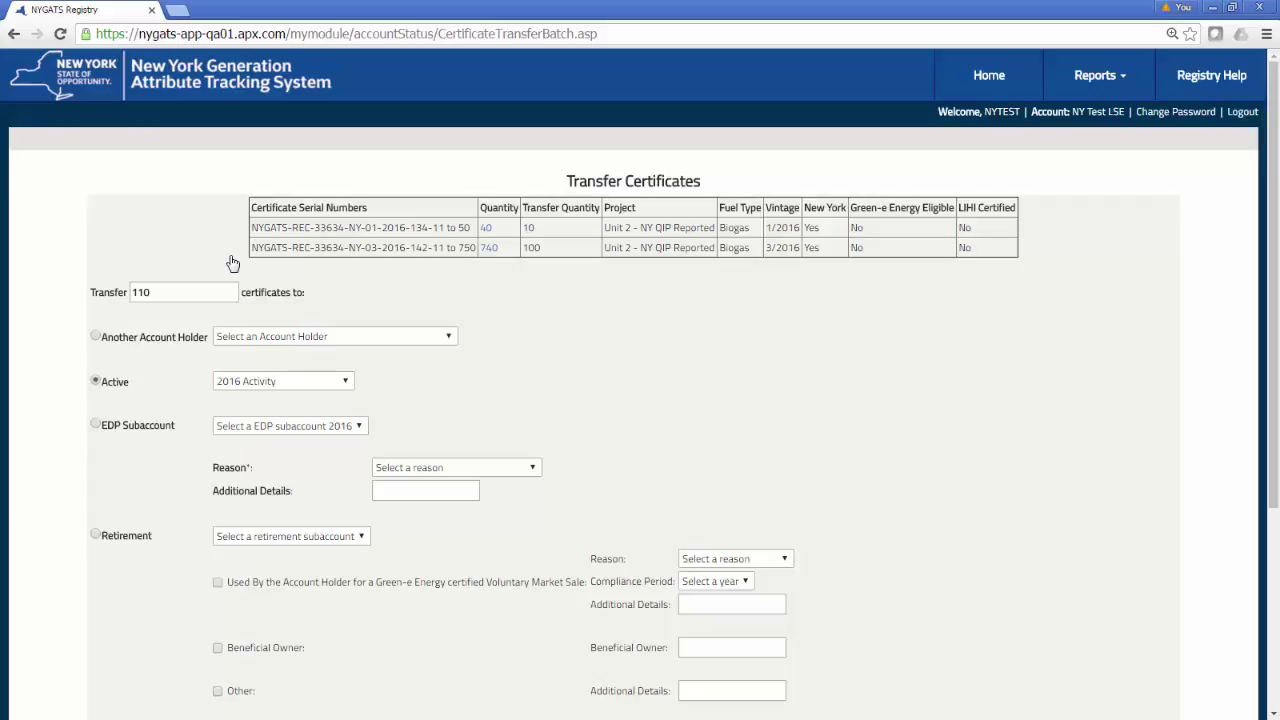
pyautogui.scroll(-3, 258, 362)
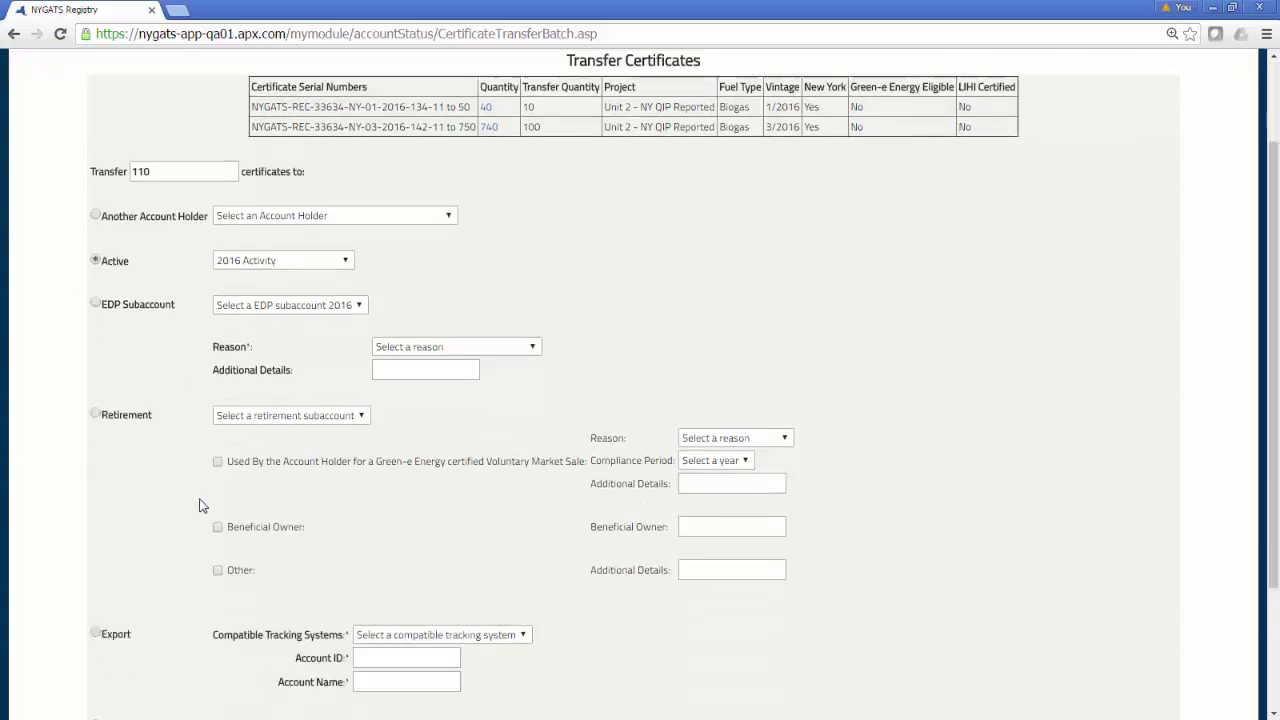
pyautogui.click(96, 596)
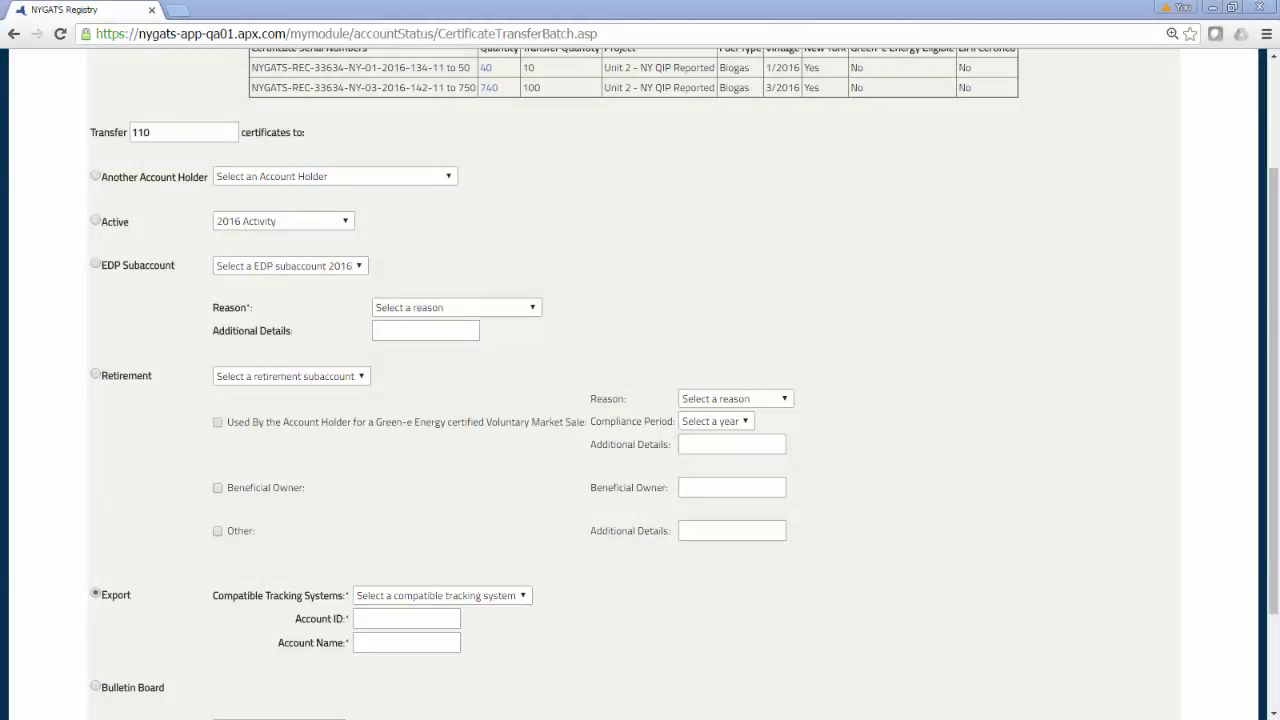
pyautogui.click(385, 596)
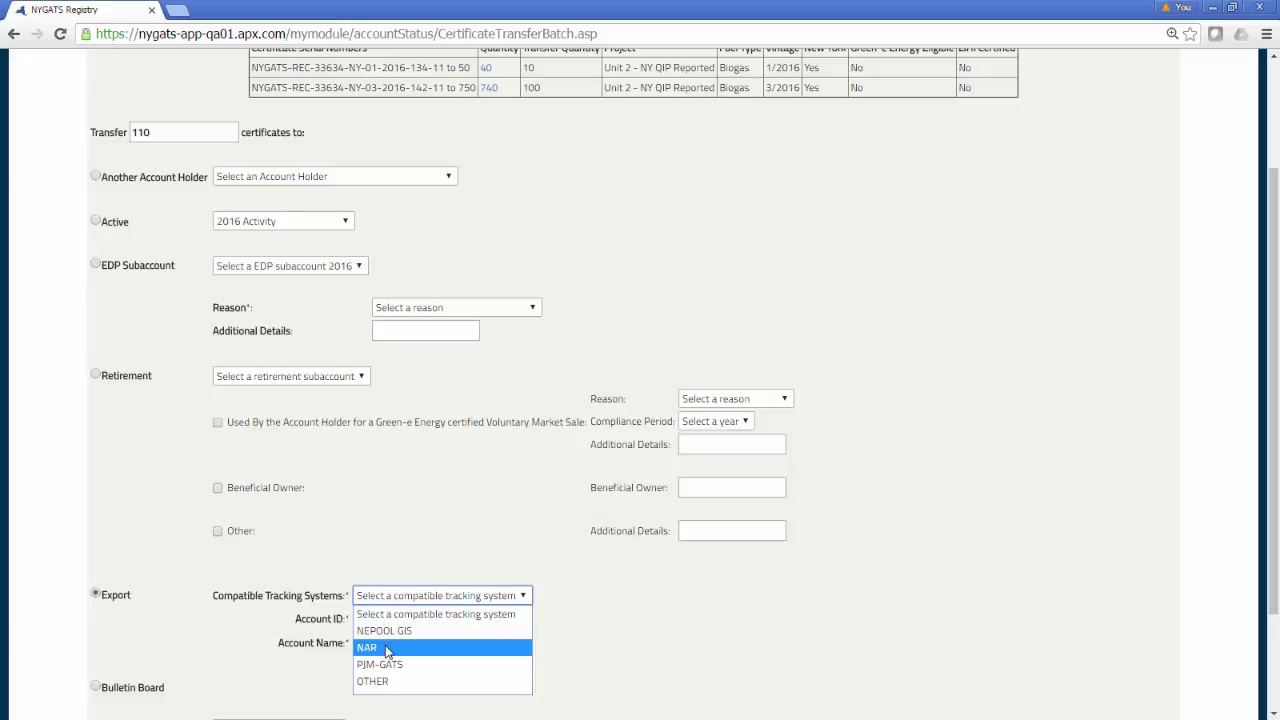
pyautogui.click(388, 648)
# Enter the destination account ID and the account name NAR Solar, submit the export and agree to the disclosure.
pyautogui.scroll(-2, 401, 428)
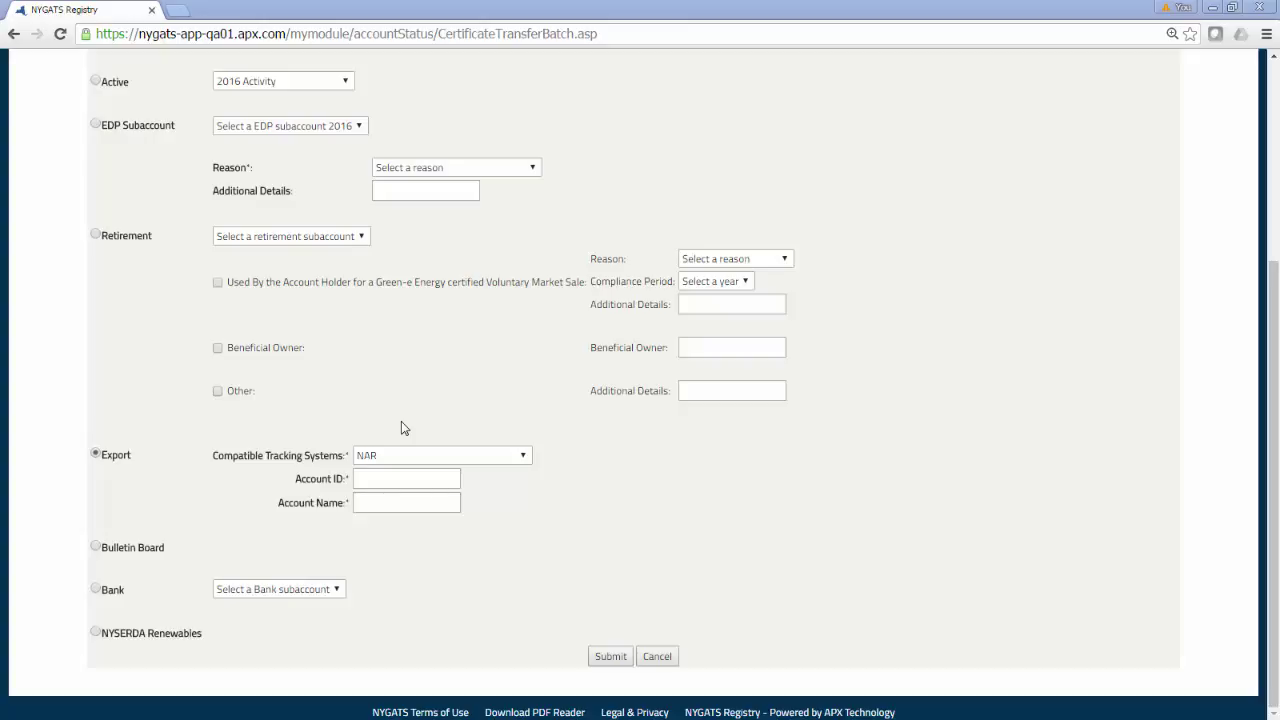
pyautogui.click(402, 481)
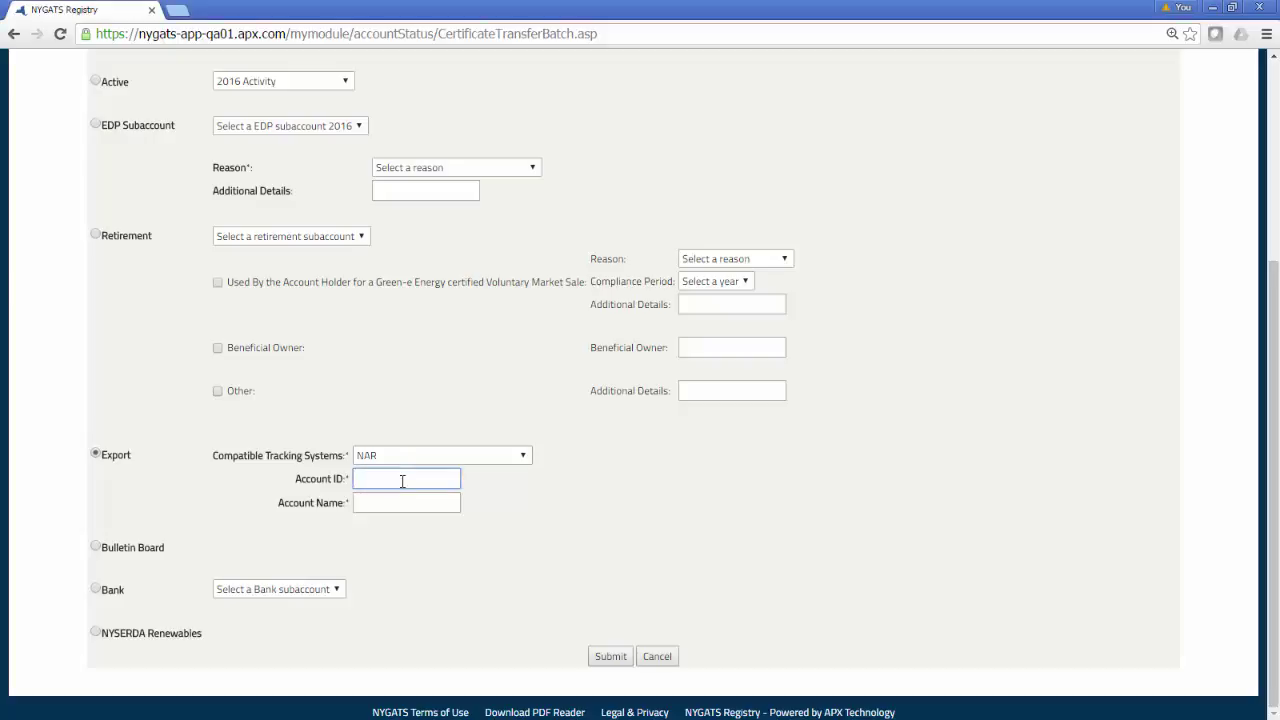
pyautogui.write('123')
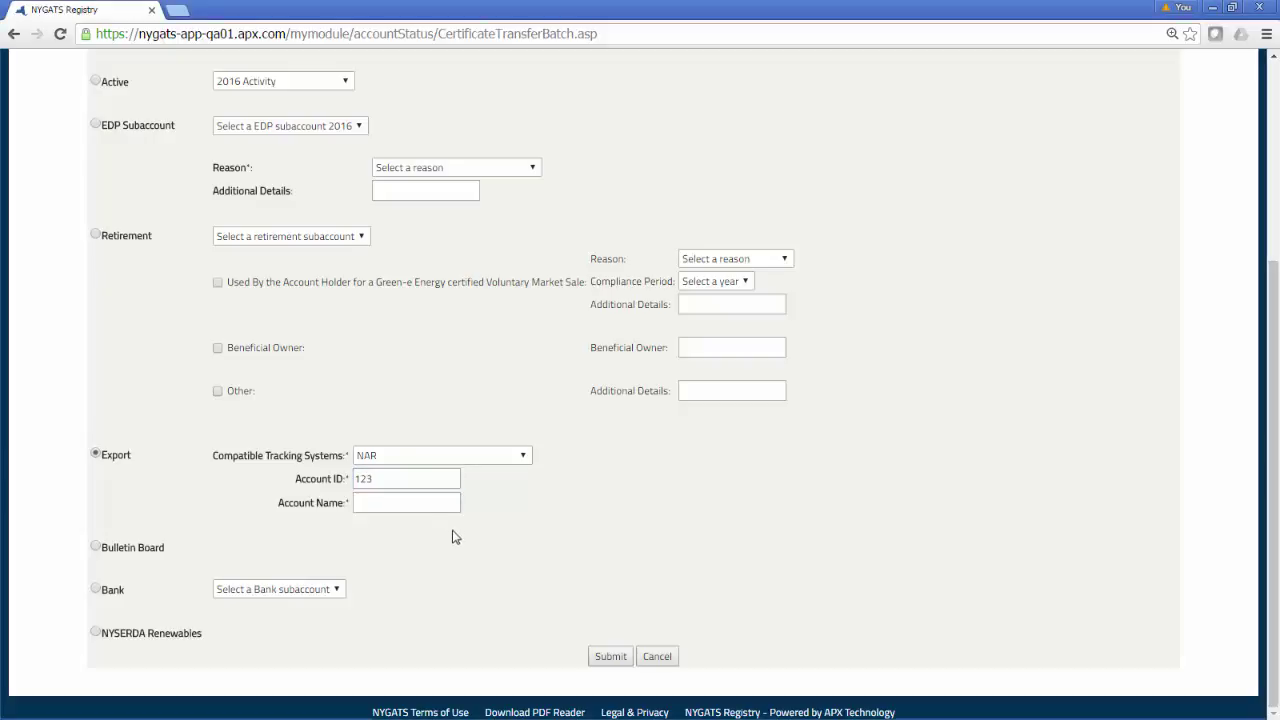
pyautogui.click(447, 502)
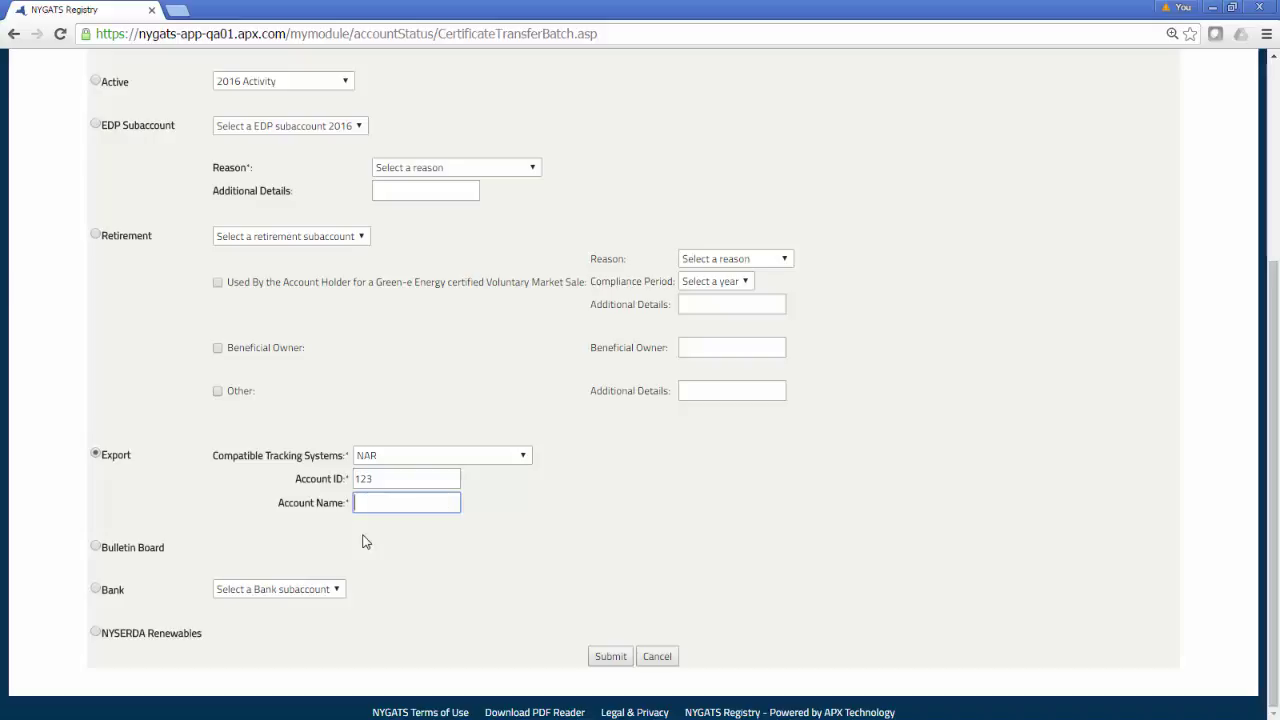
pyautogui.write('NAR Solar')
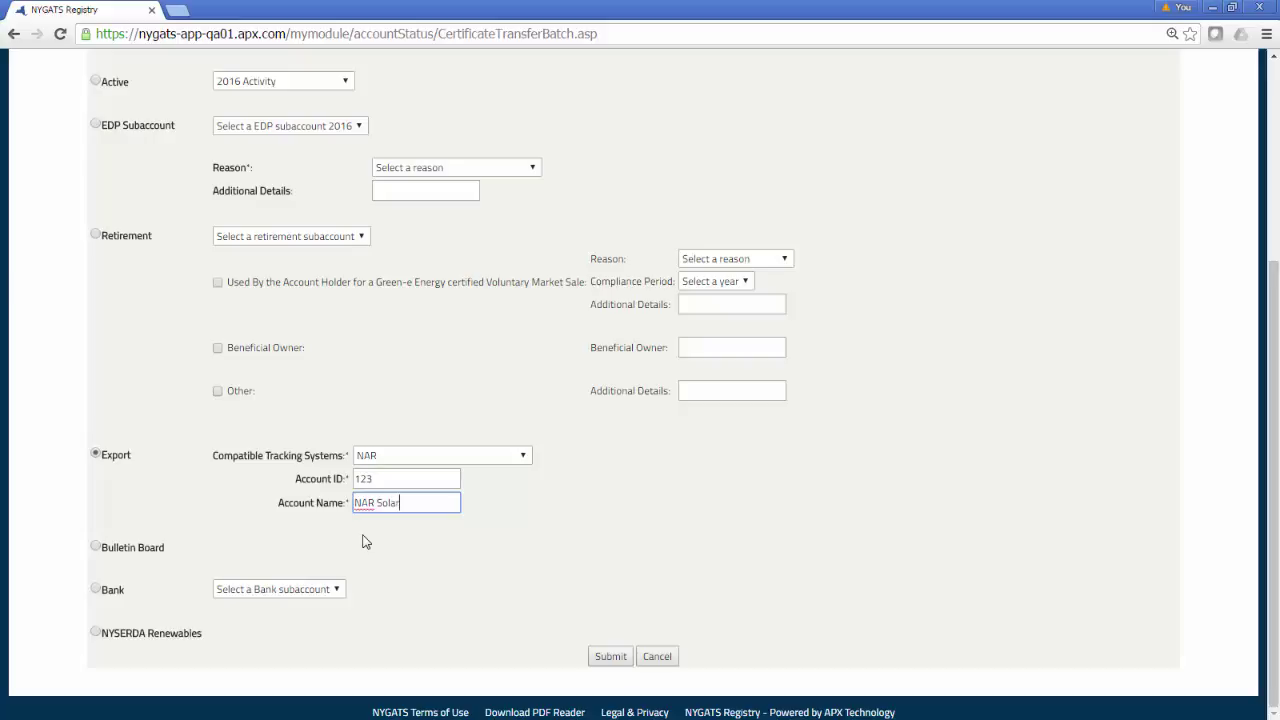
pyautogui.click(610, 657)
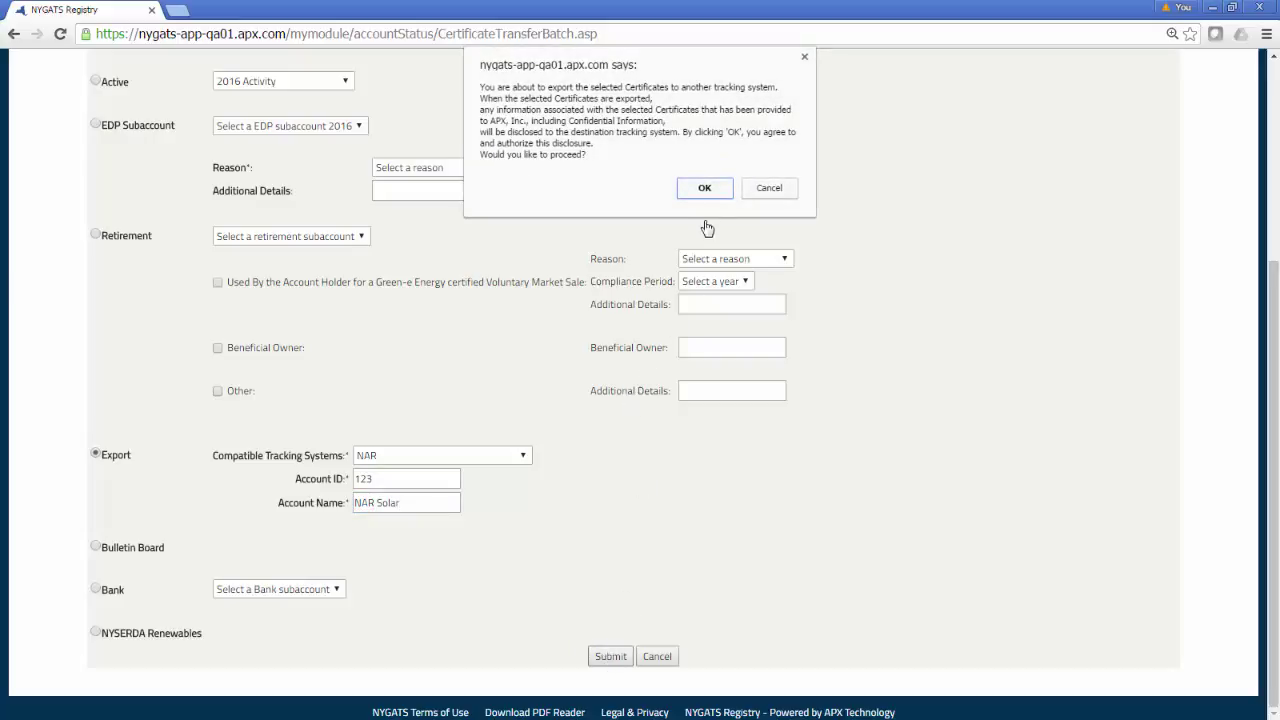
pyautogui.click(705, 189)
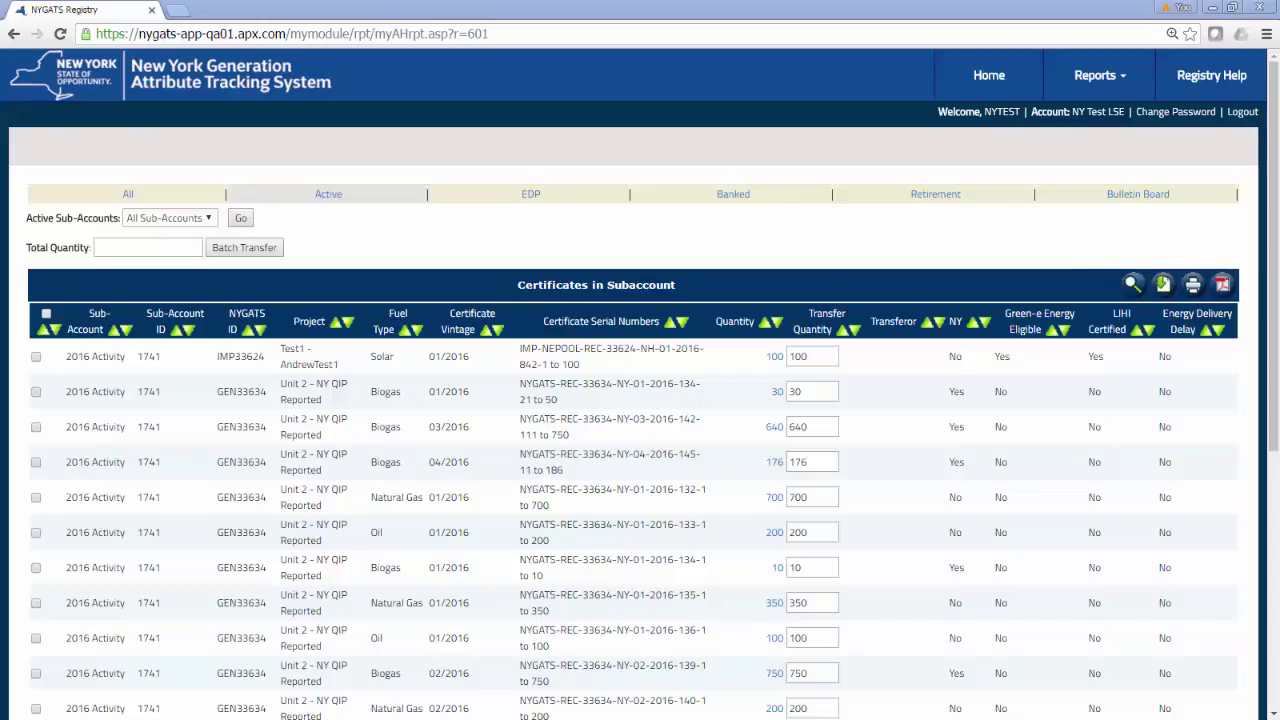
# Return to the home page and withdraw only the pending NAR export of 10 certificates from the Outbox.
pyautogui.click(1016, 88)
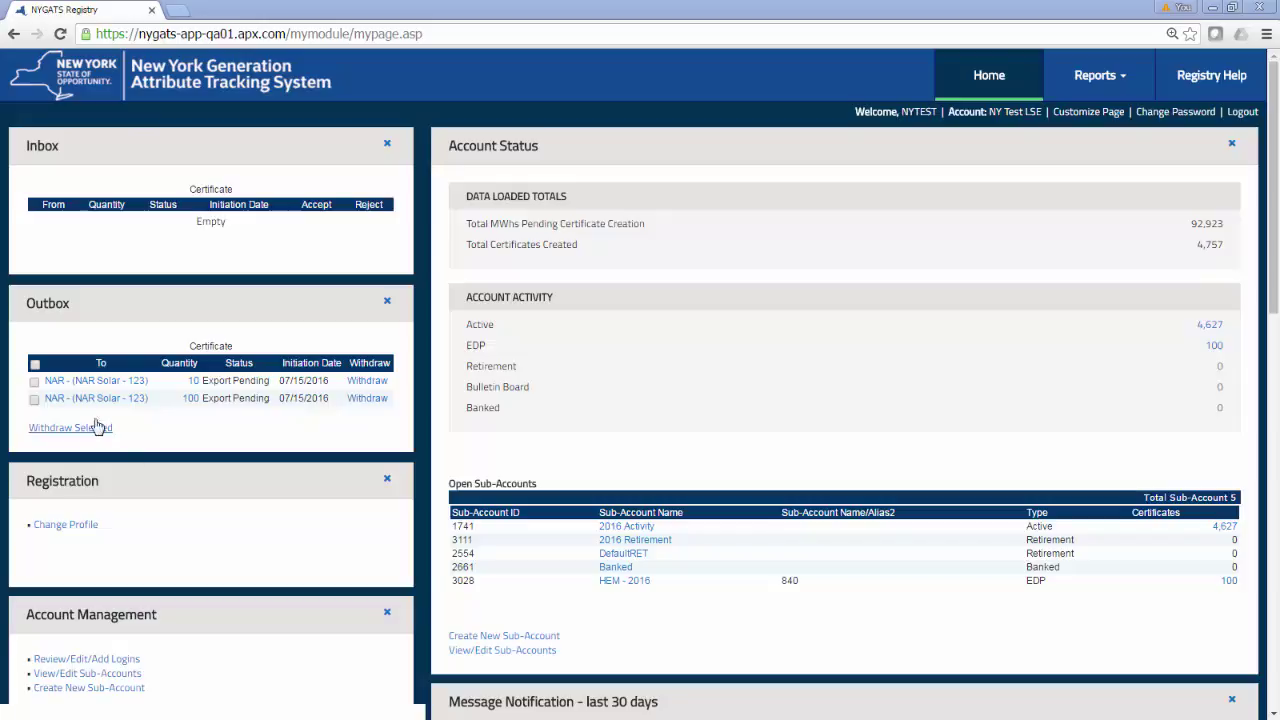
pyautogui.click(34, 381)
pyautogui.click(34, 398)
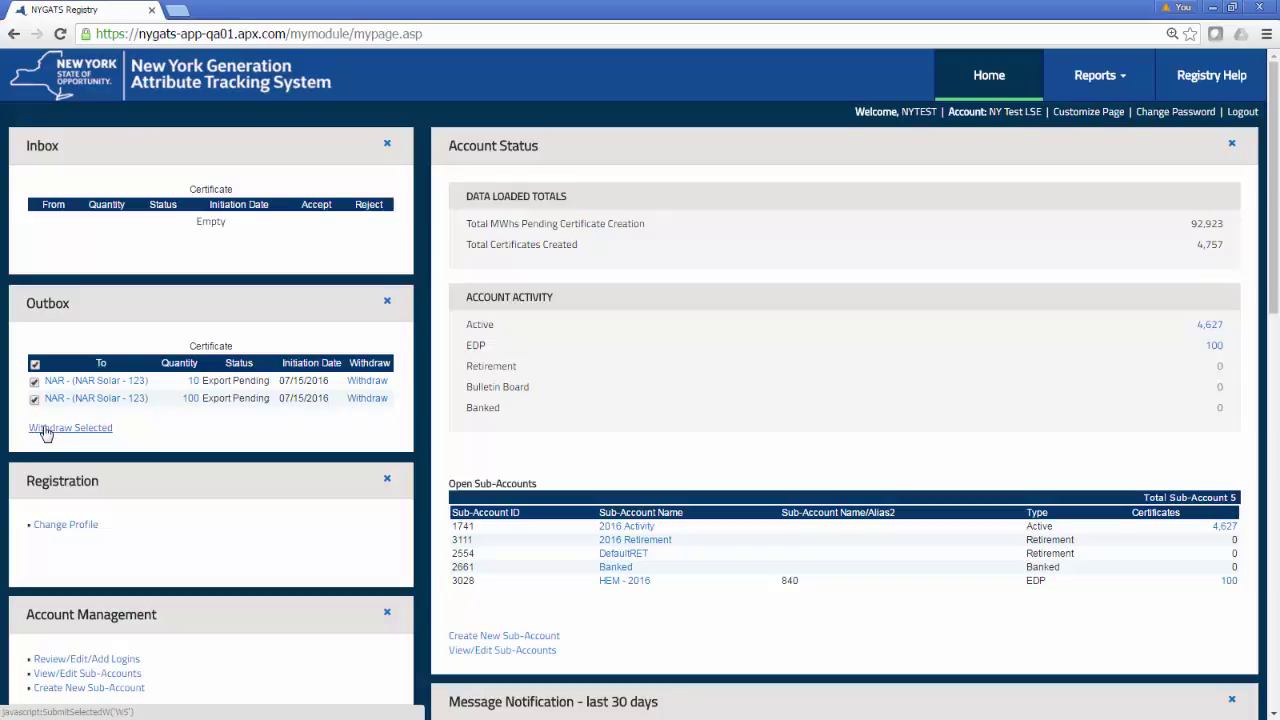
pyautogui.click(34, 398)
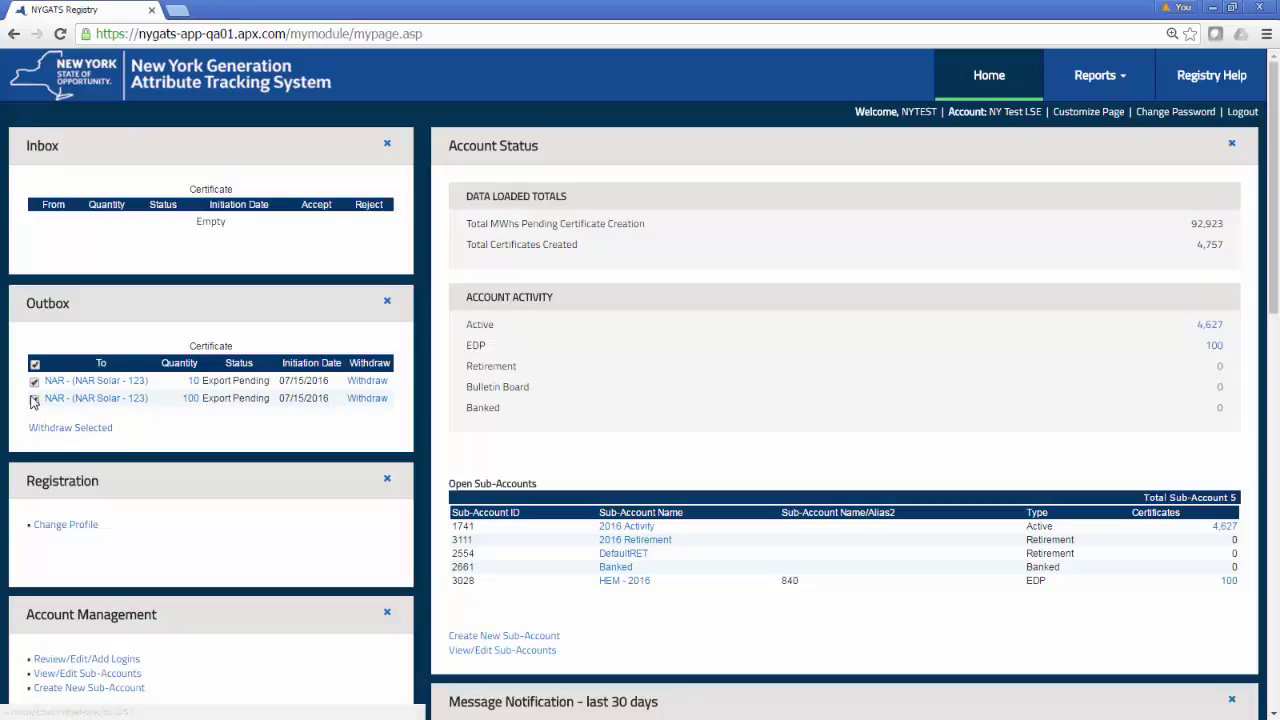
pyautogui.click(47, 430)
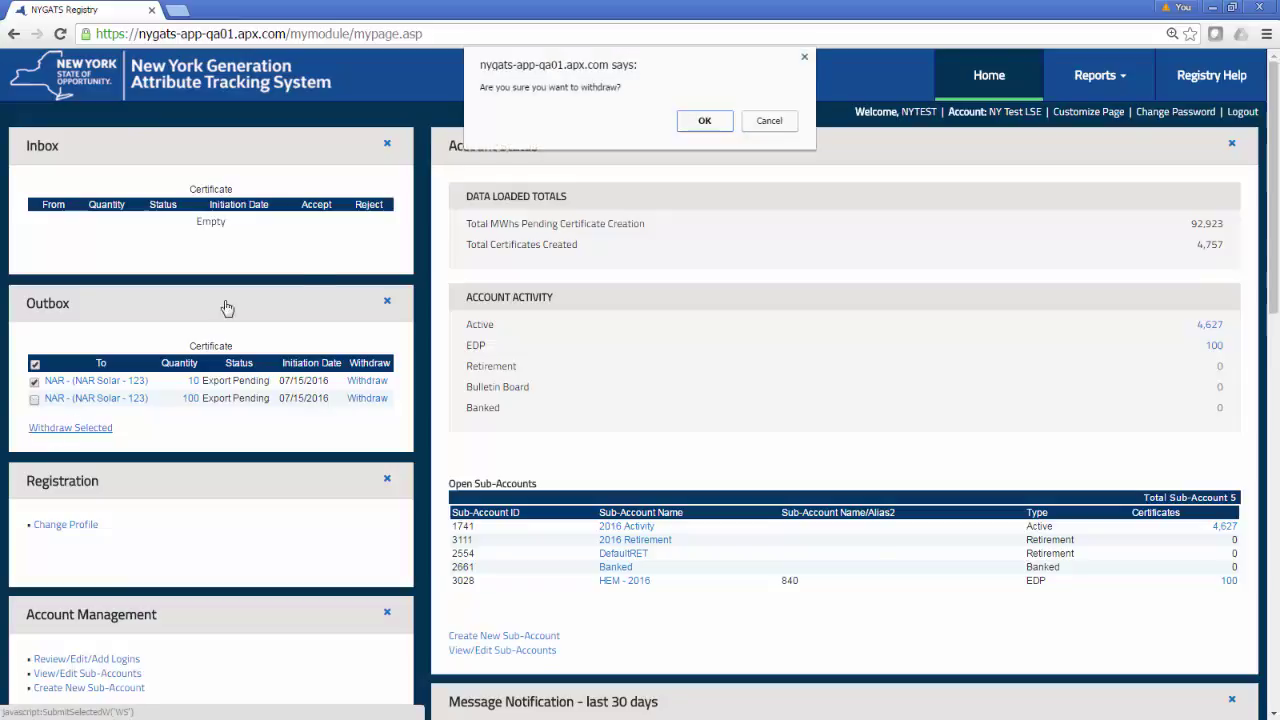
pyautogui.click(702, 121)
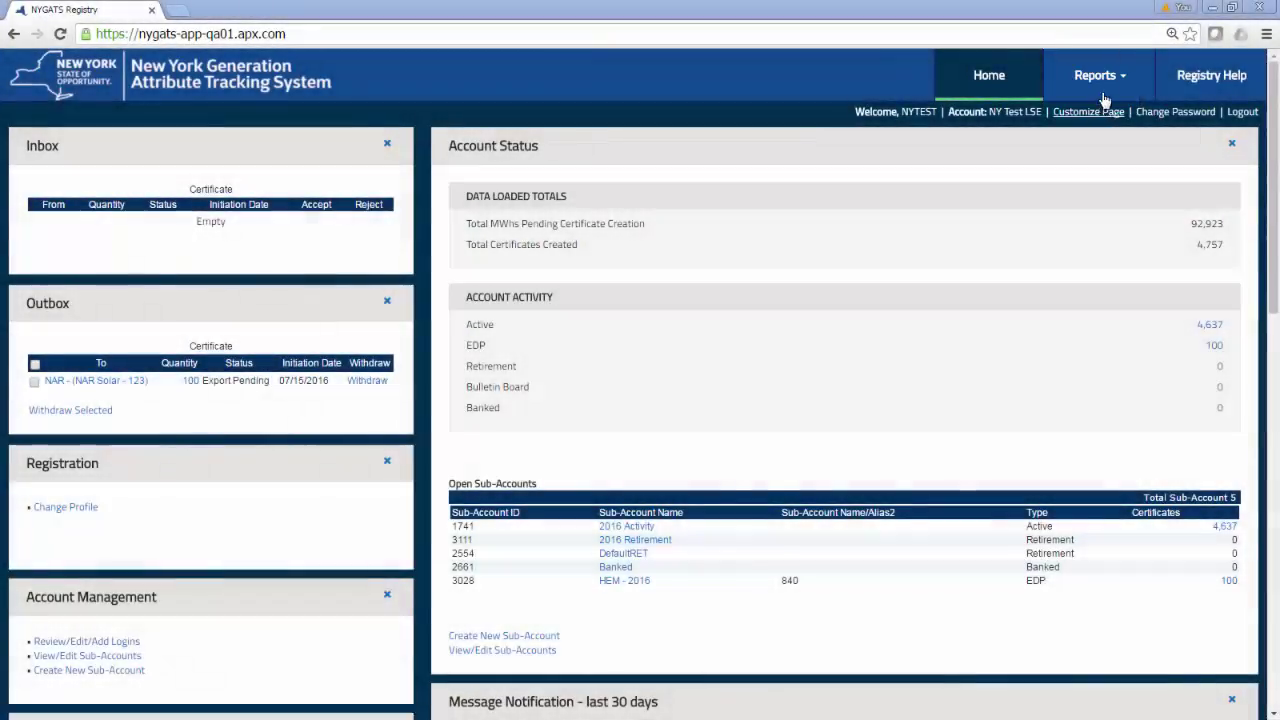
# Generate the account holder's Certificate Exports report for exports initiated to a registry in 2016.
pyautogui.click(1106, 91)
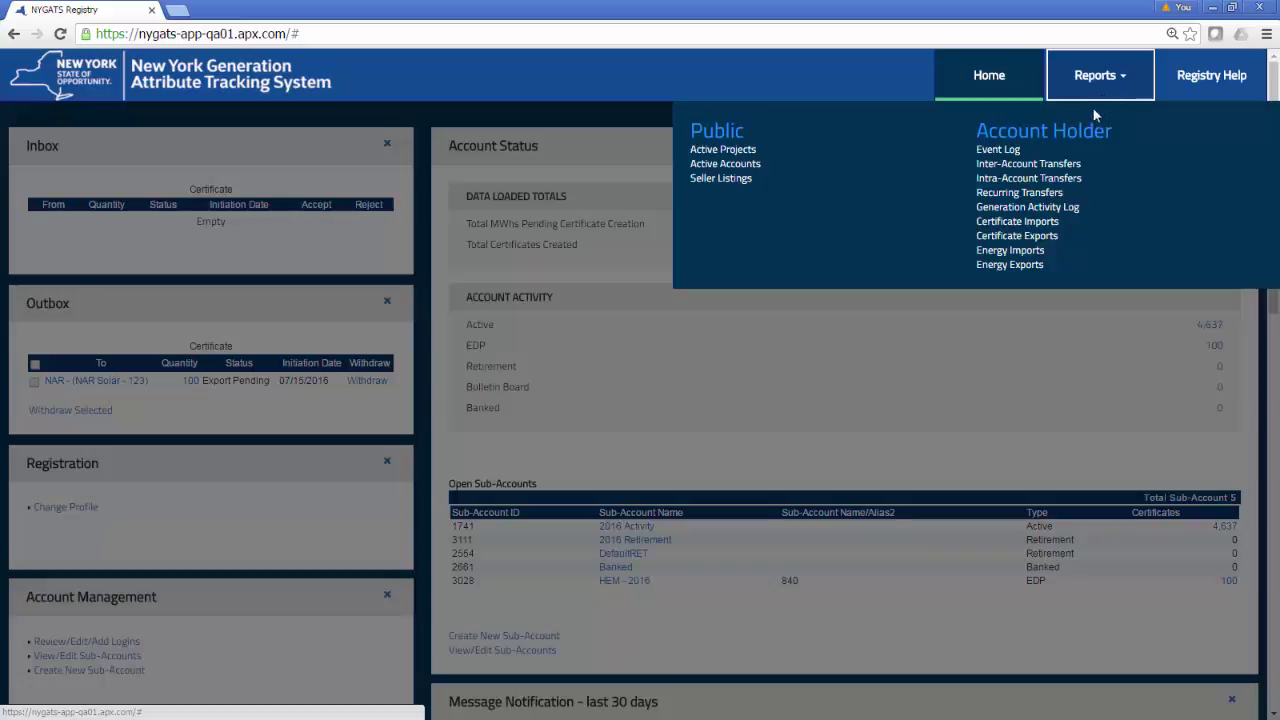
pyautogui.click(1052, 237)
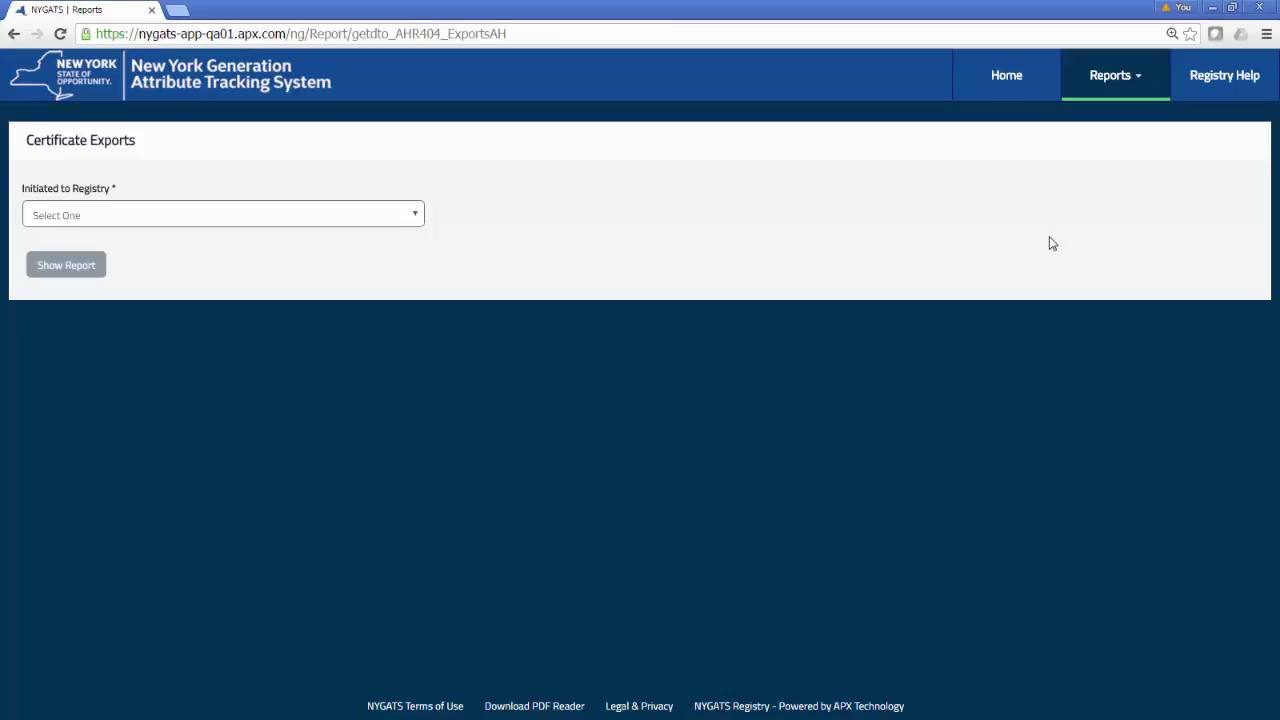
pyautogui.click(362, 215)
pyautogui.click(357, 248)
pyautogui.click(366, 219)
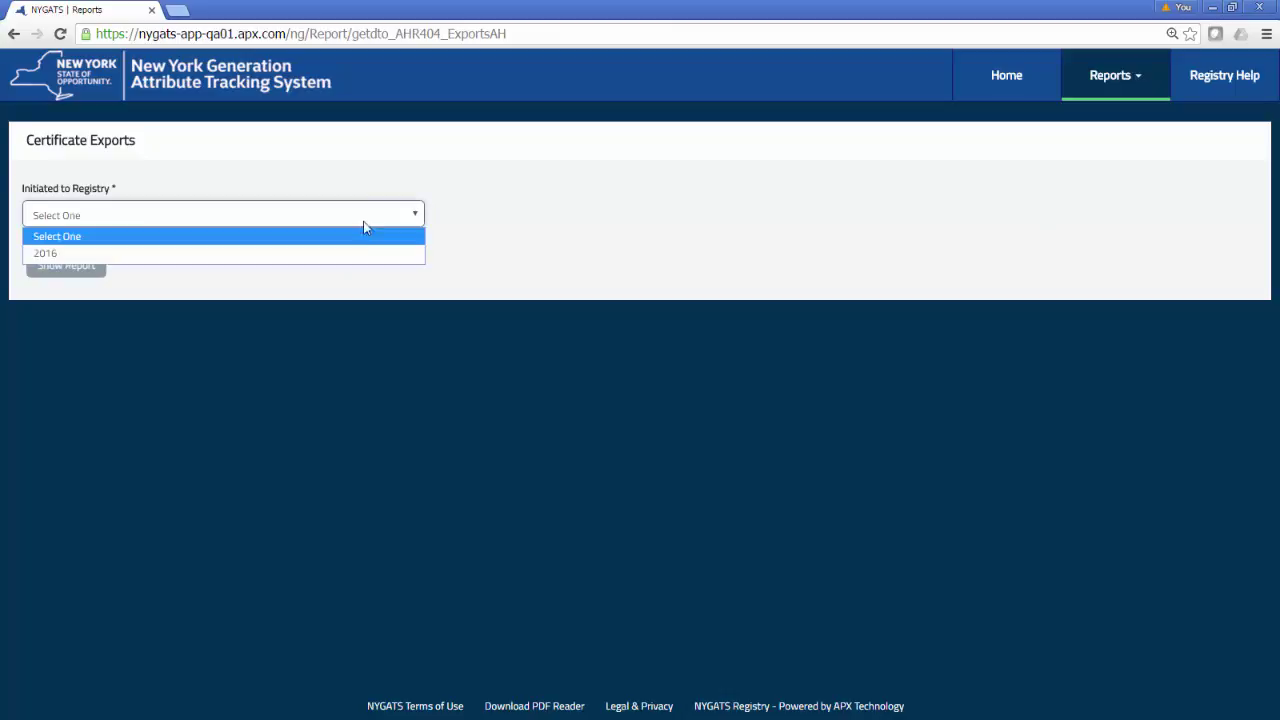
pyautogui.click(357, 253)
pyautogui.click(86, 277)
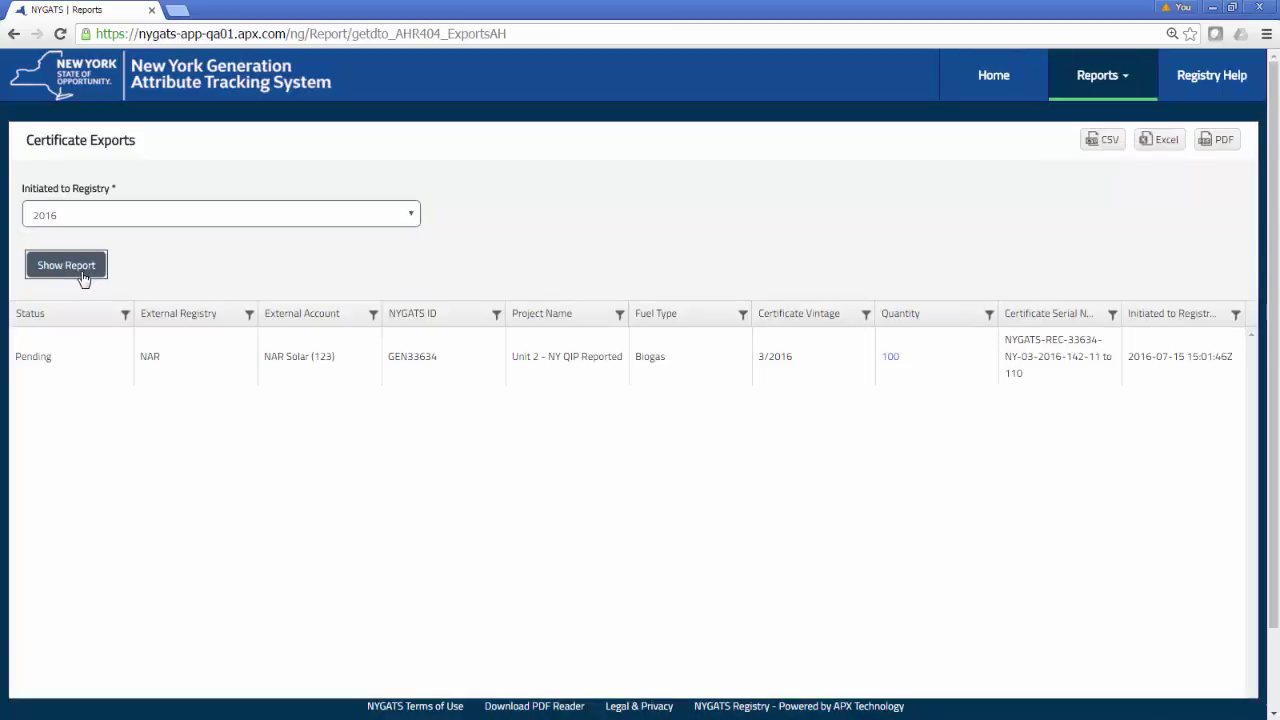